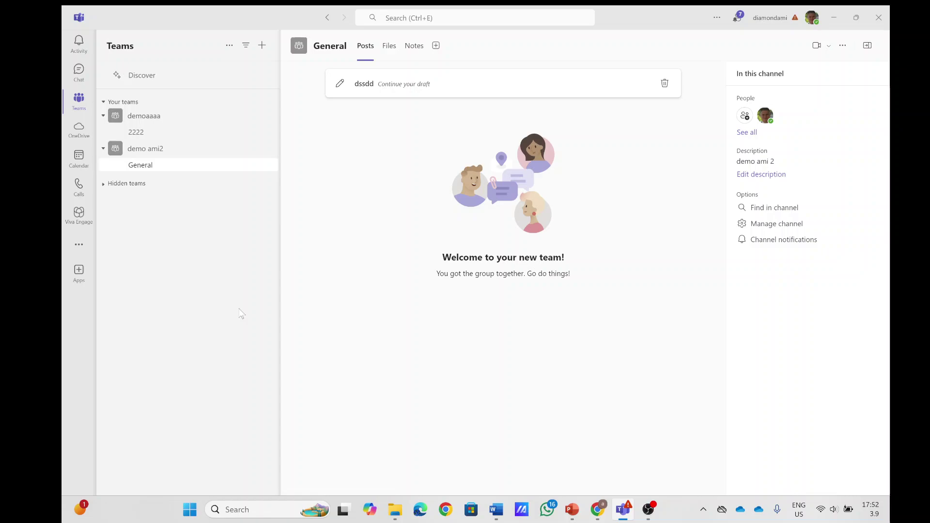
- Start a new chat with three colleagues: the Marketing Assistant, the Marketing Manager and the lower-listed Director
left_click(391, 51)
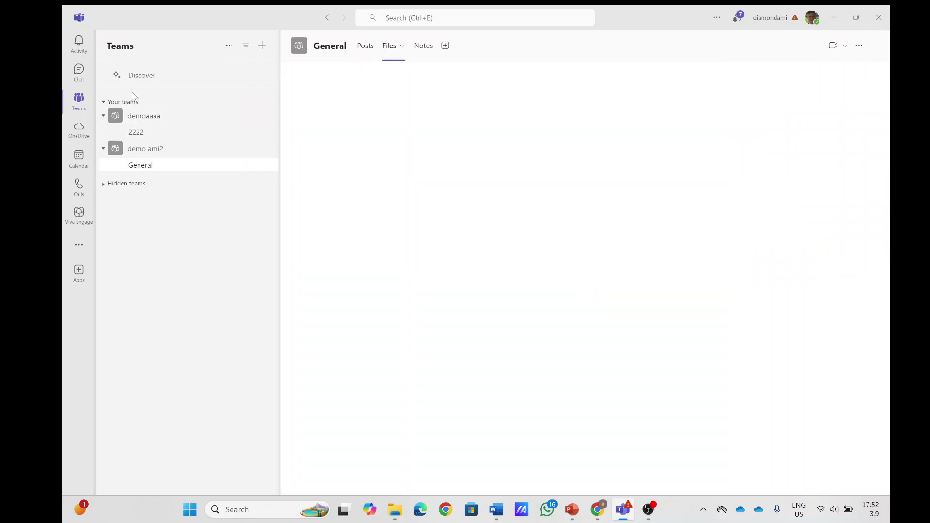
left_click(79, 73)
left_click(262, 51)
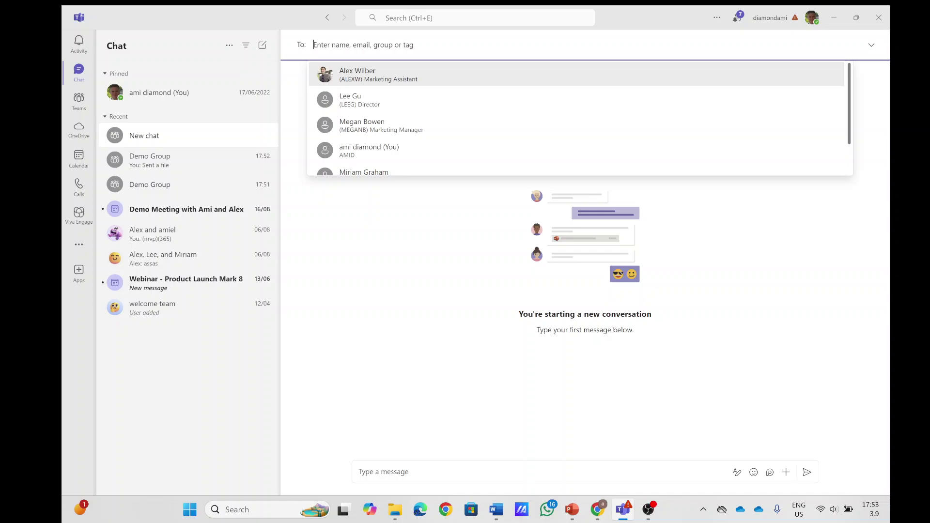
left_click(407, 77)
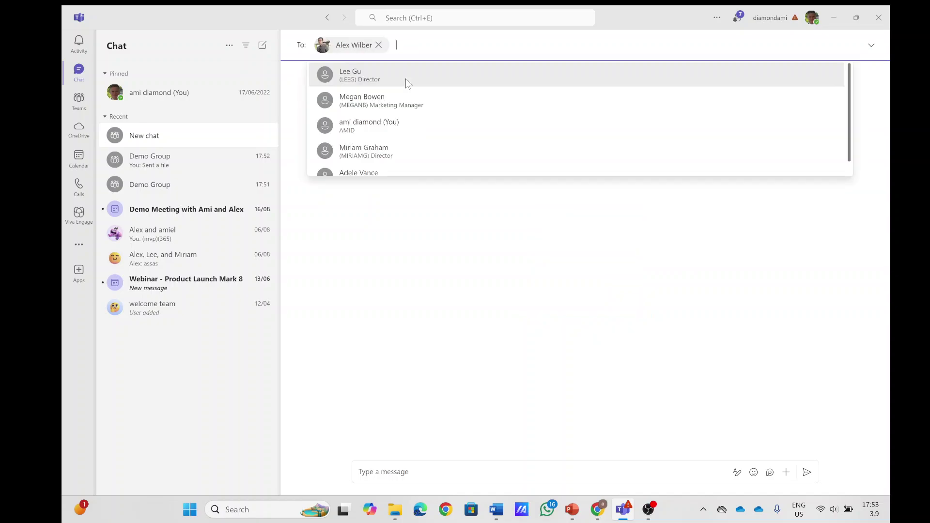
left_click(395, 103)
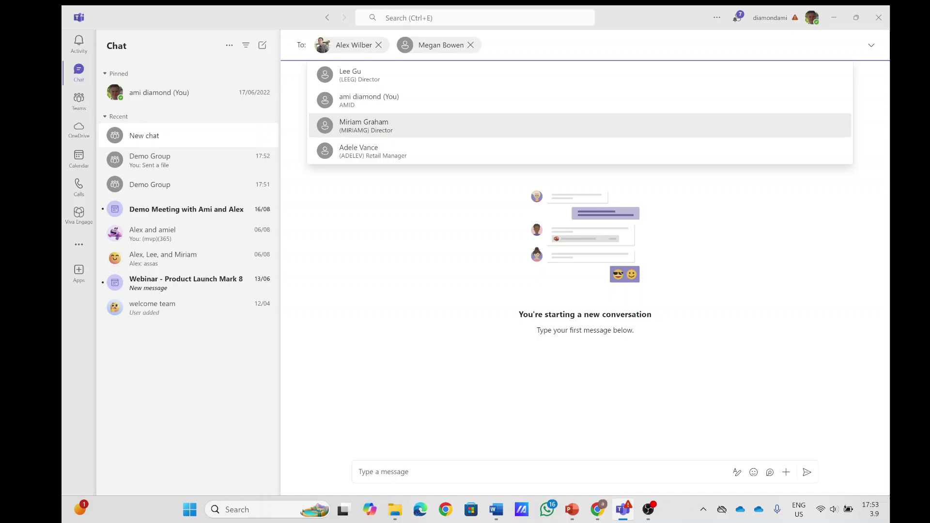
left_click(395, 124)
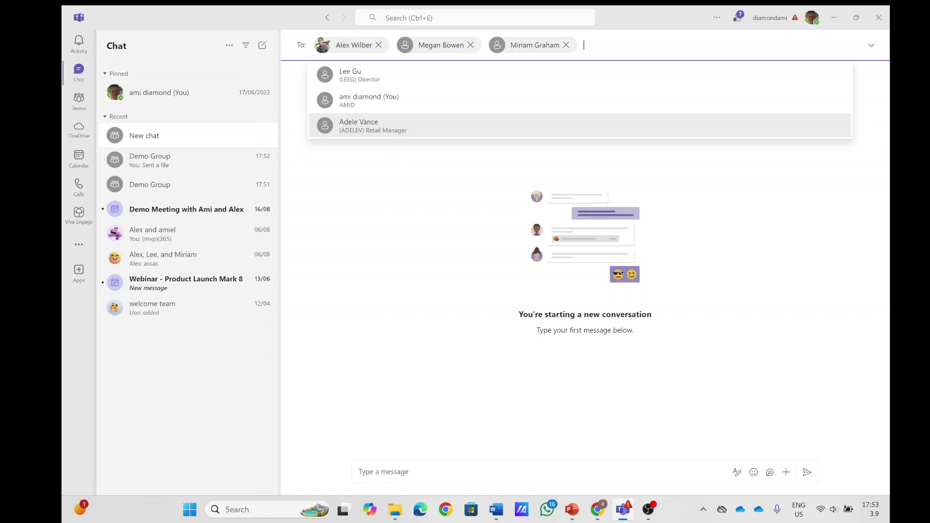
left_click(379, 140)
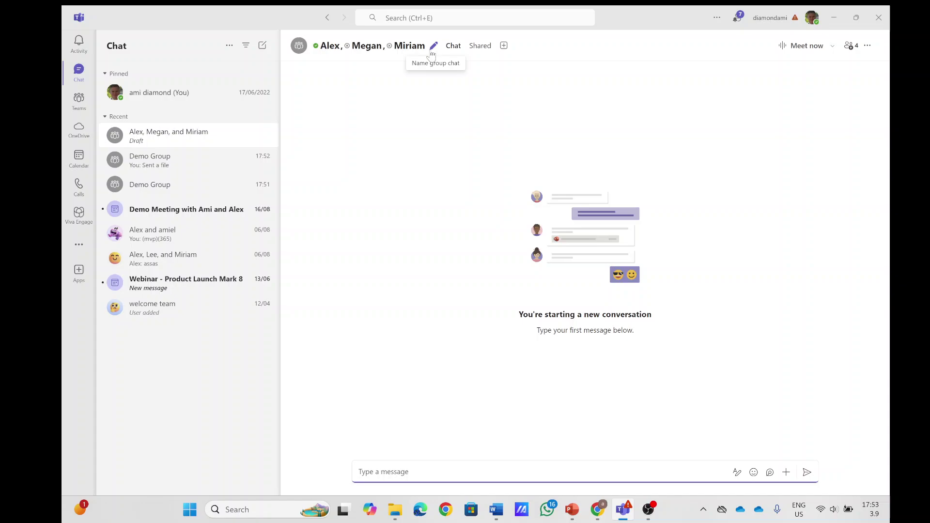
- Name the new group chat "Demo group" and check its shared content
left_click(433, 47)
type("Demo group")
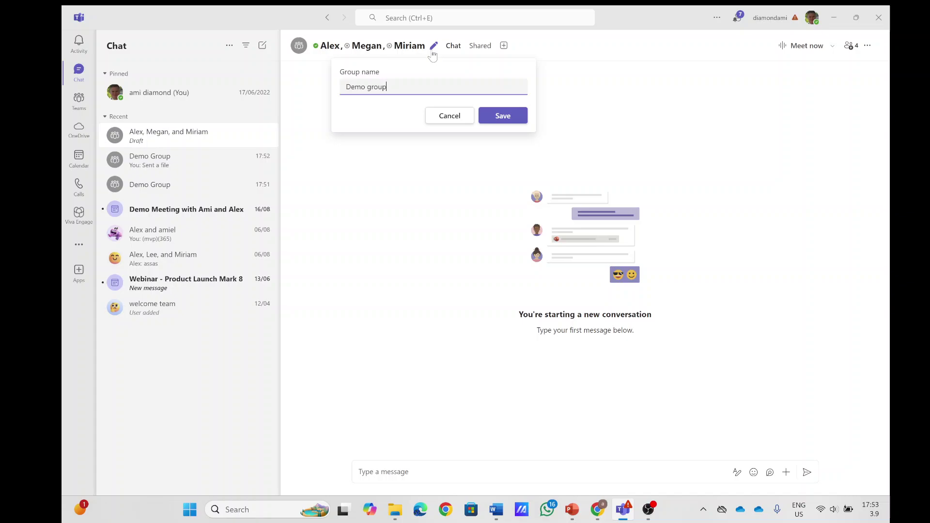
left_click(502, 116)
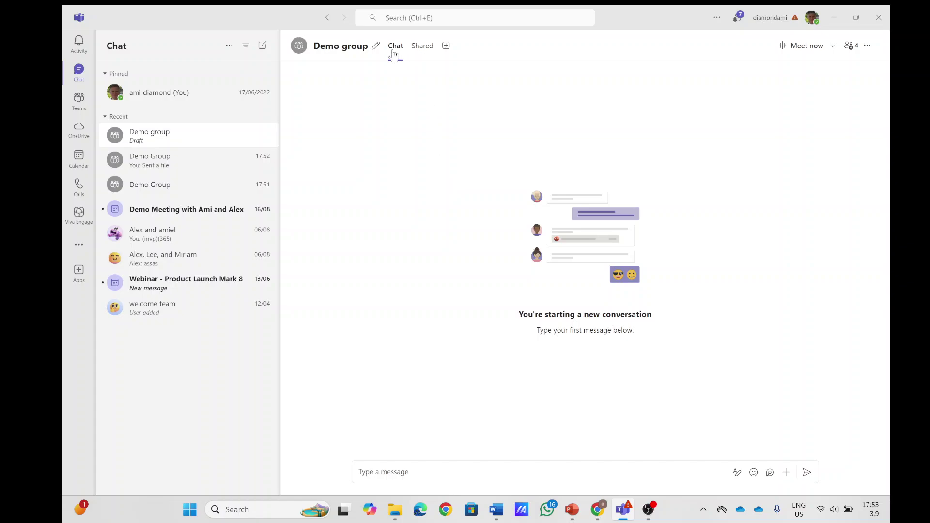
left_click(426, 54)
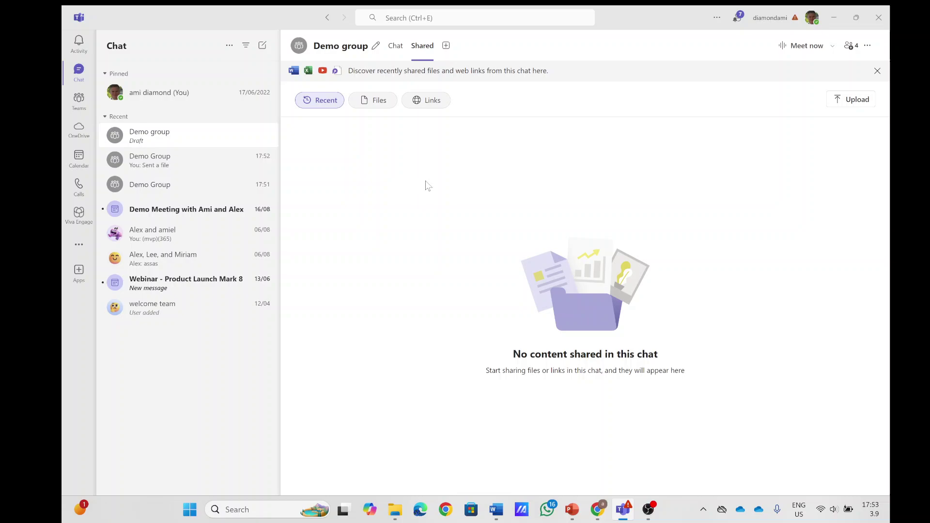
left_click(397, 52)
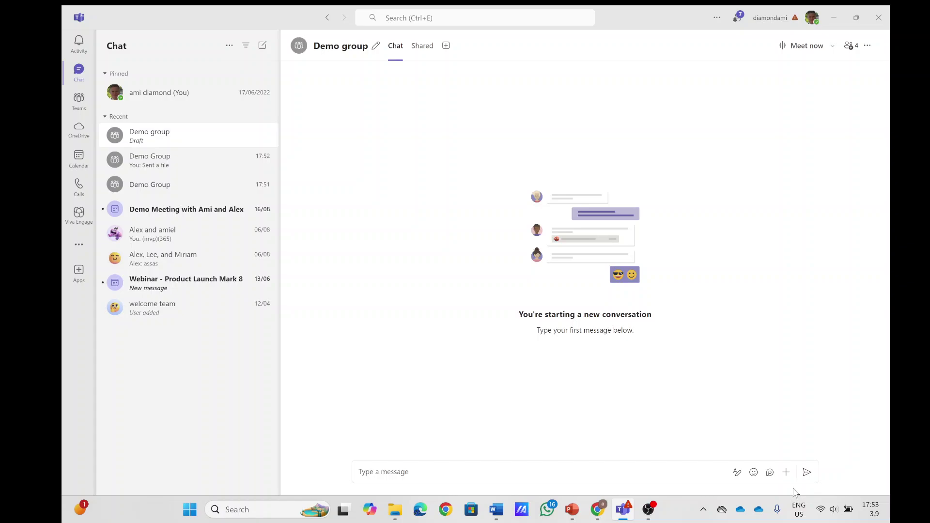
- Attach the microsoft-teams image from the device's Downloads folder and send it to the group chat
left_click(788, 474)
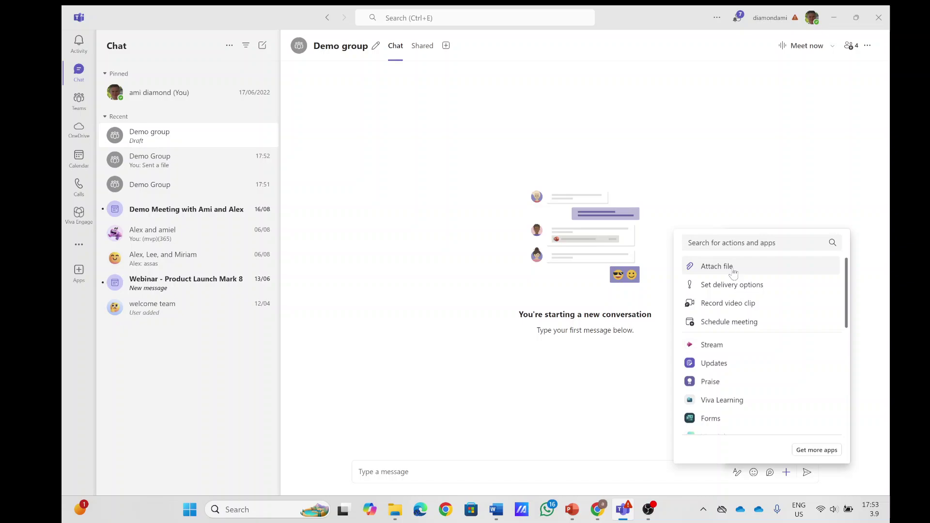
left_click(734, 274)
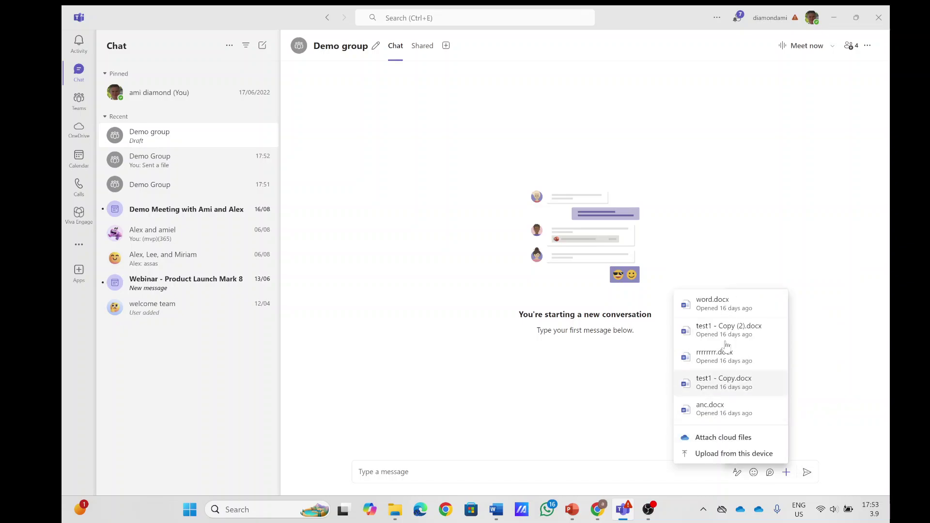
left_click(736, 455)
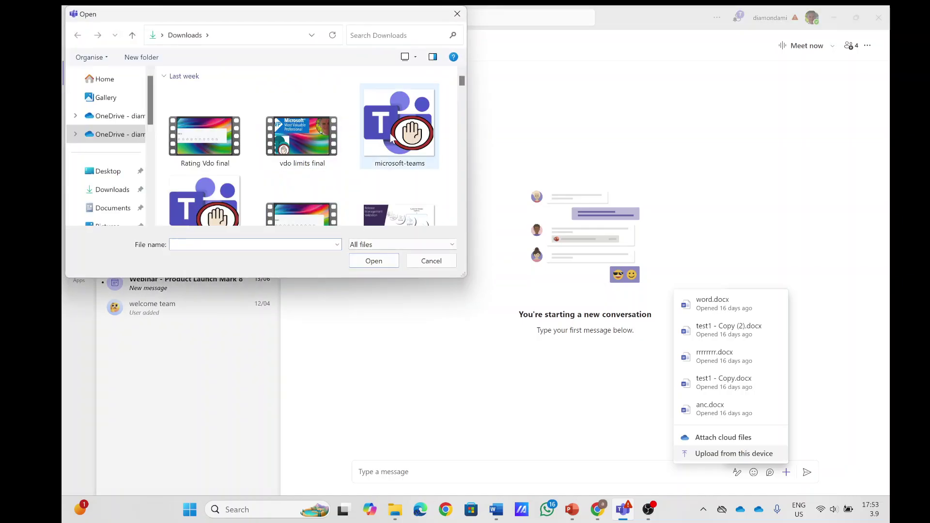
left_click(393, 138)
double_click(392, 138)
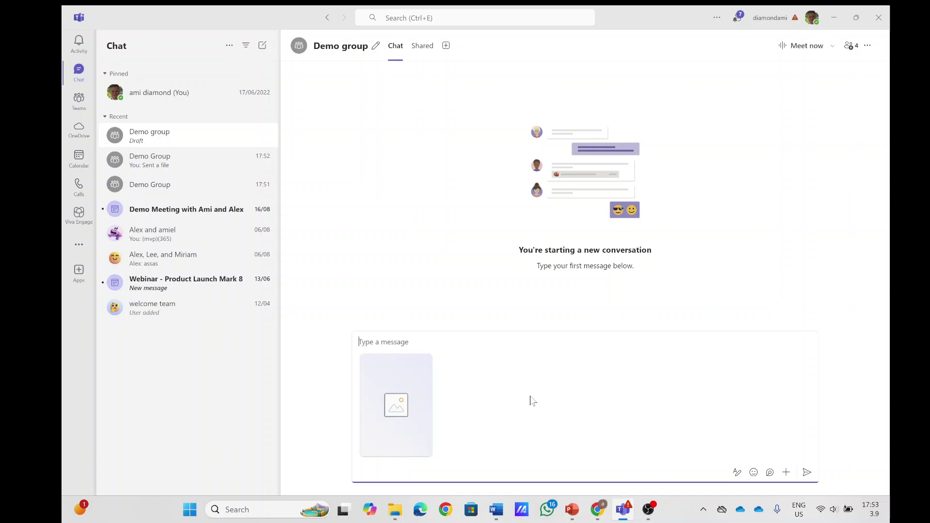
left_click(807, 473)
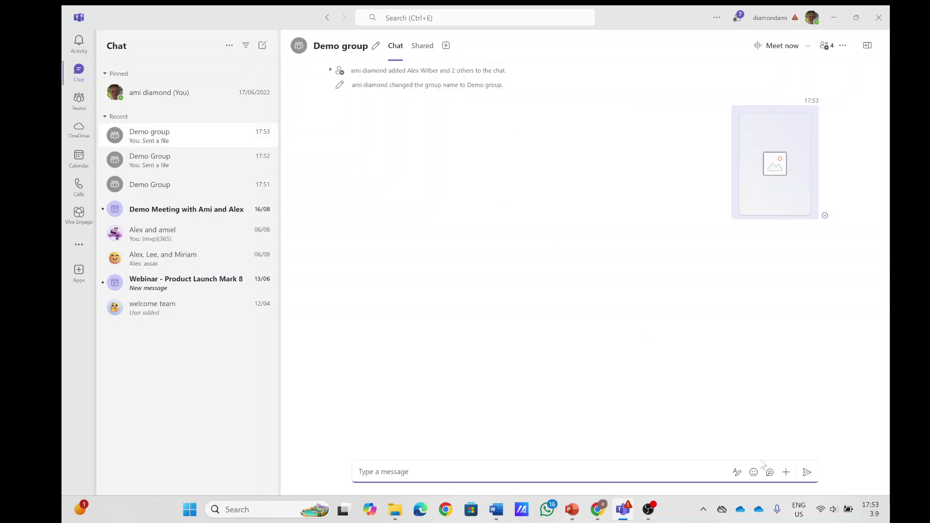
left_click(786, 472)
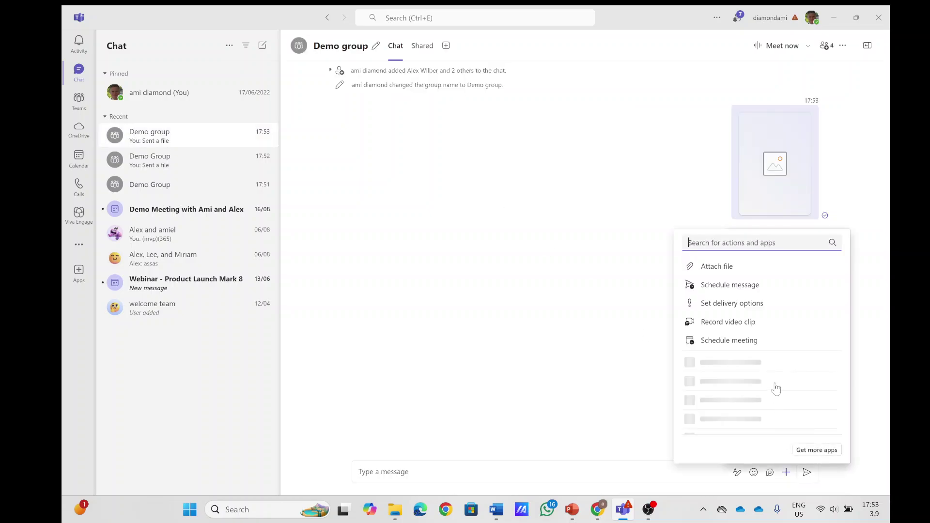
left_click(721, 266)
left_click(738, 306)
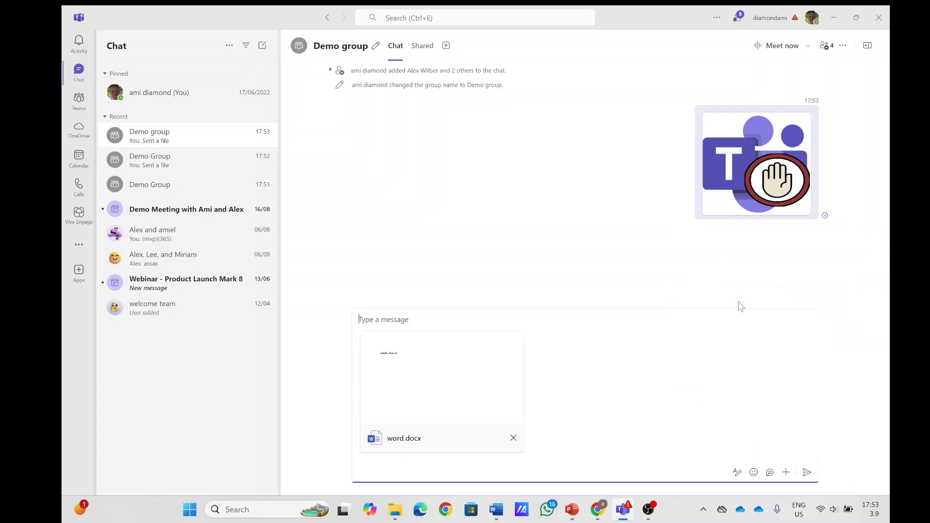
left_click(808, 473)
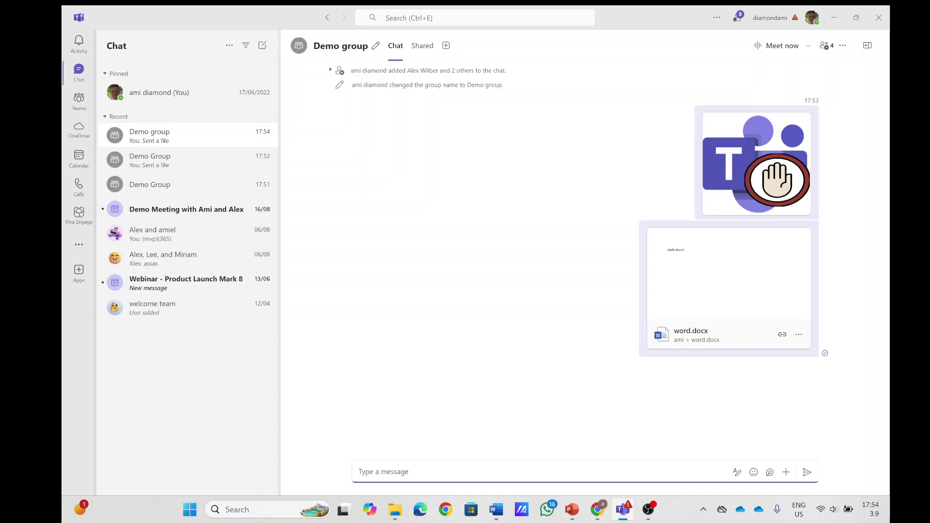
type("https://www.youtube.com/@SharePointWizard/videos")
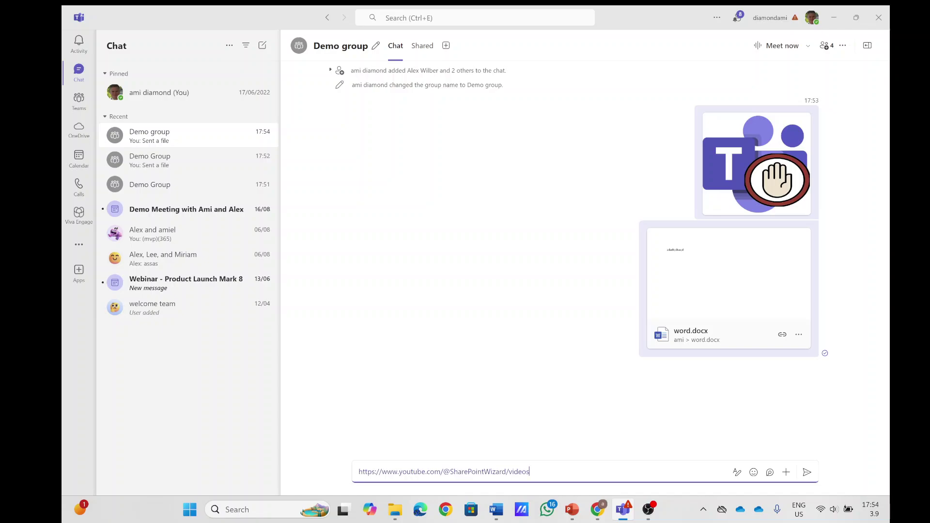
left_click(807, 474)
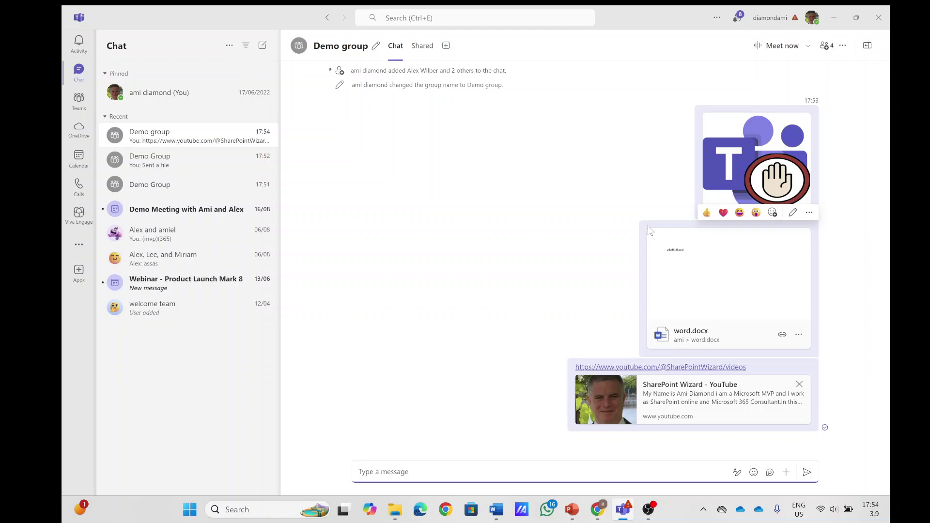
- Review the chat's shared content, comparing the recent items, the files only and the links only
left_click(417, 50)
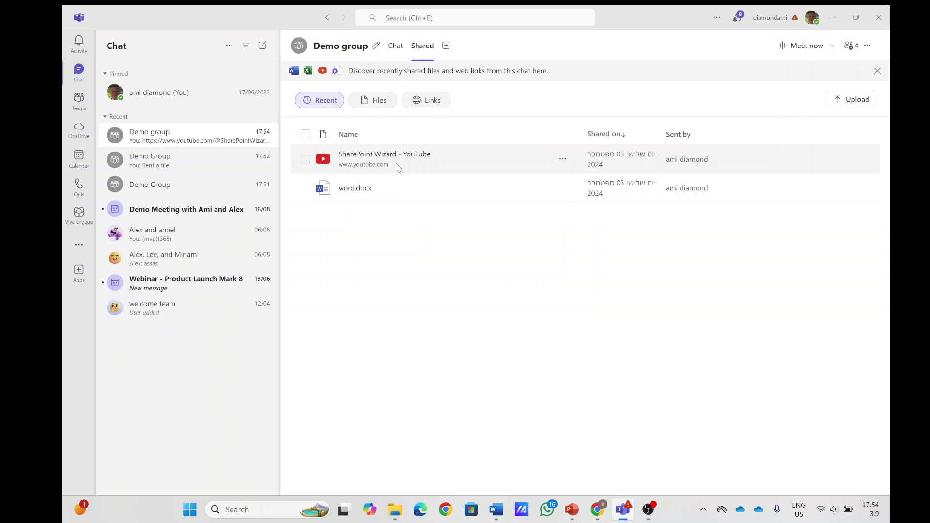
left_click(376, 103)
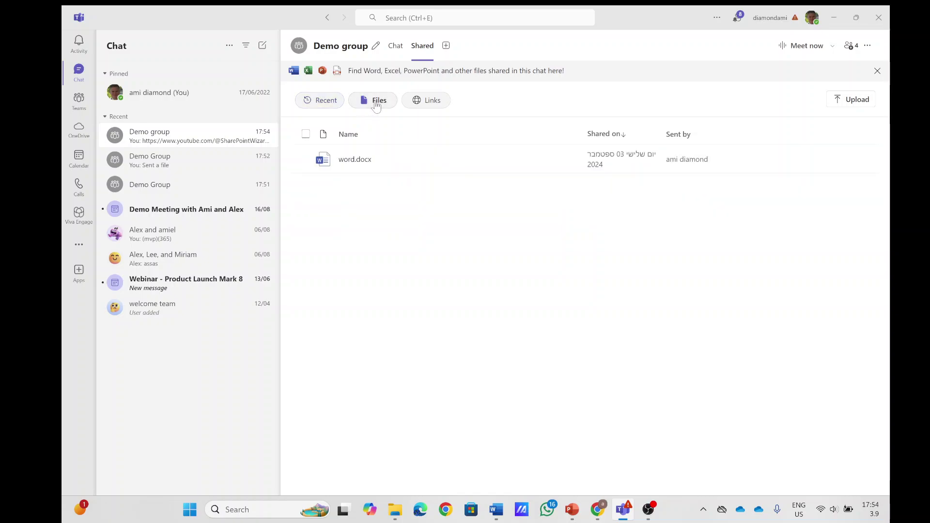
left_click(430, 104)
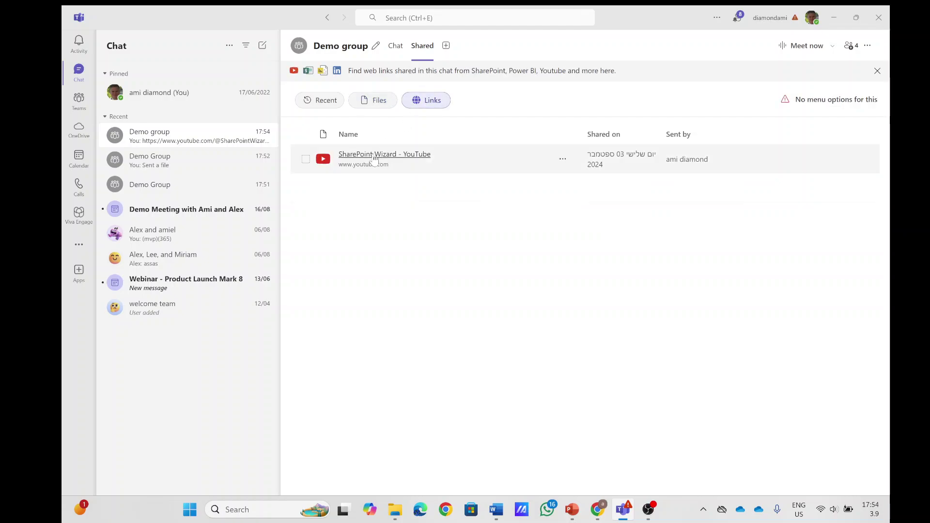
left_click(372, 104)
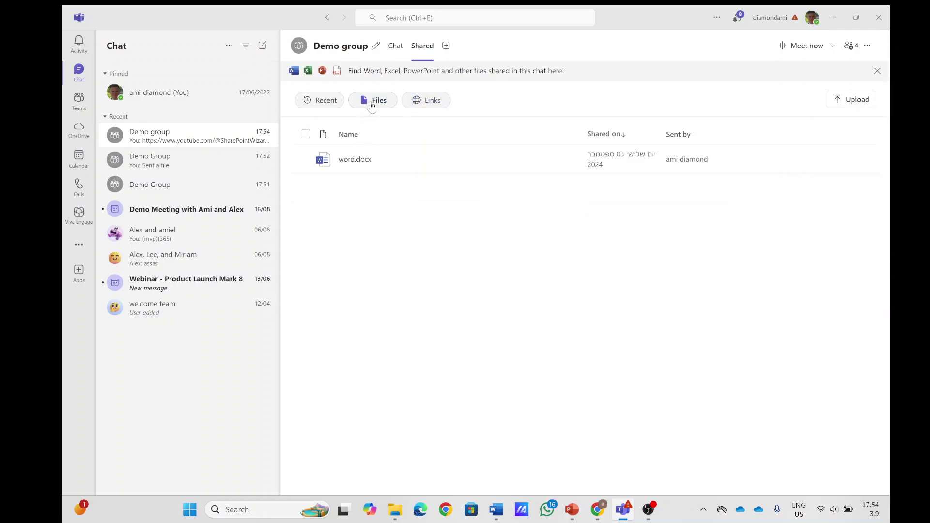
left_click(318, 104)
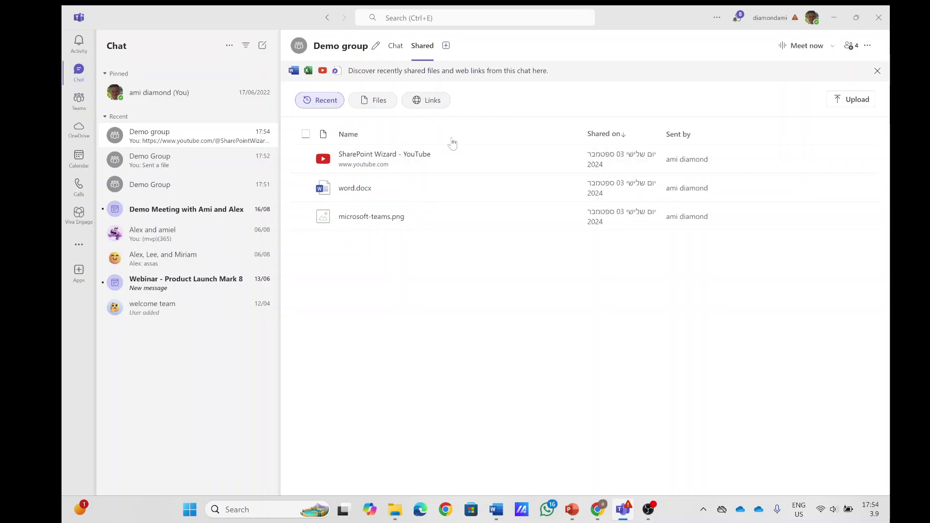
left_click(374, 101)
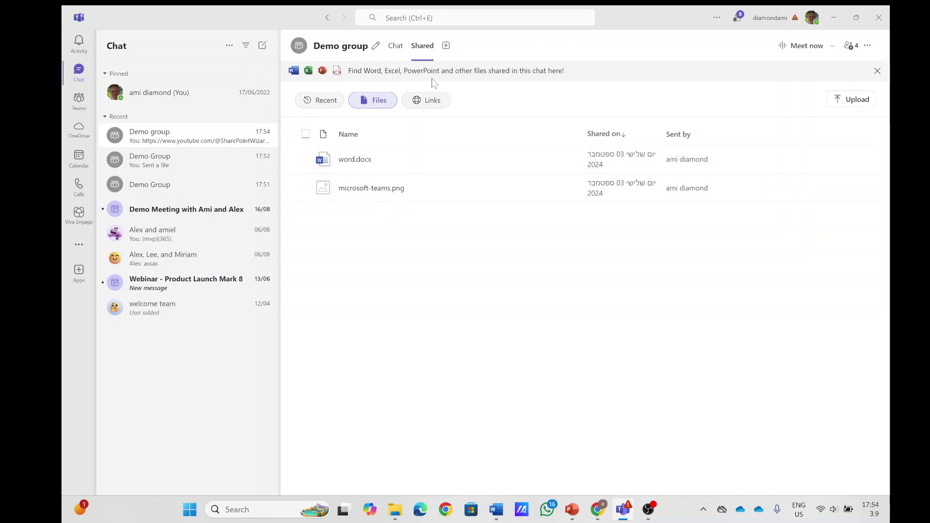
left_click(430, 102)
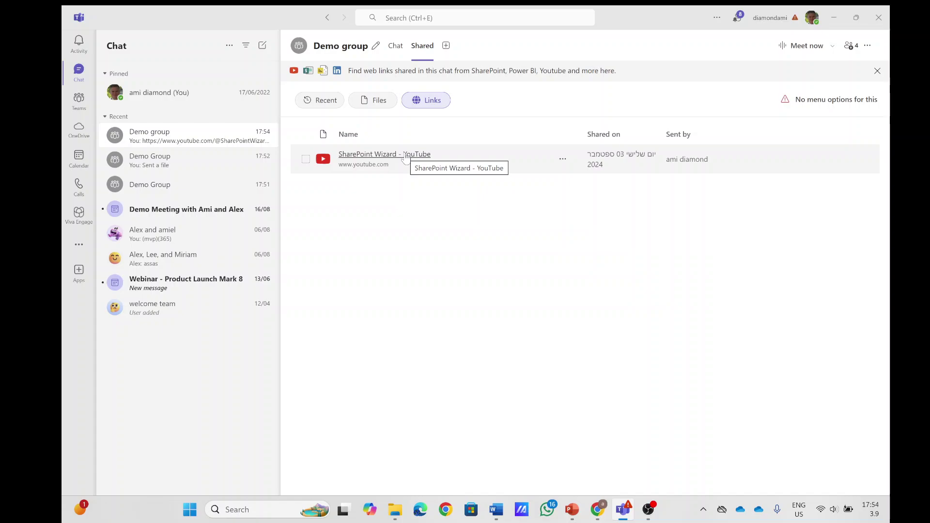
- Upload the video "vdo limits final" from the device to the chat's shared files
left_click(370, 103)
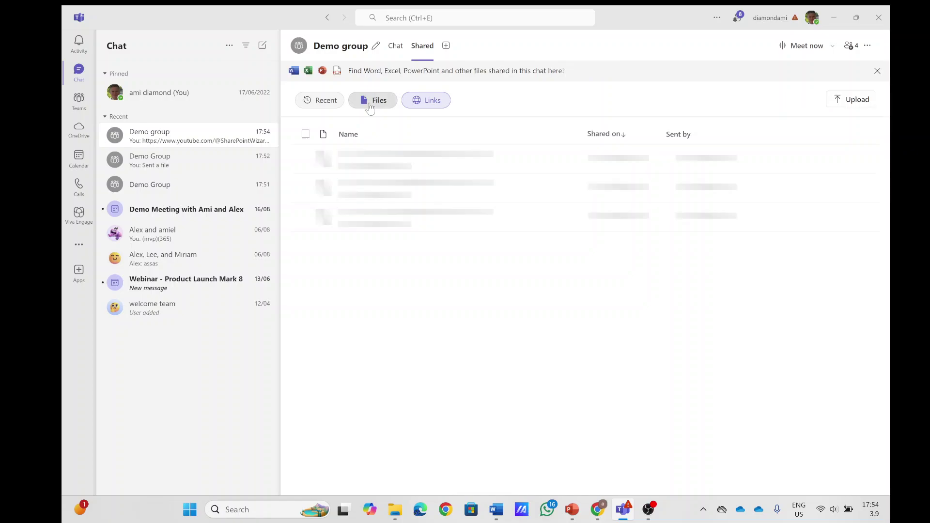
left_click(849, 107)
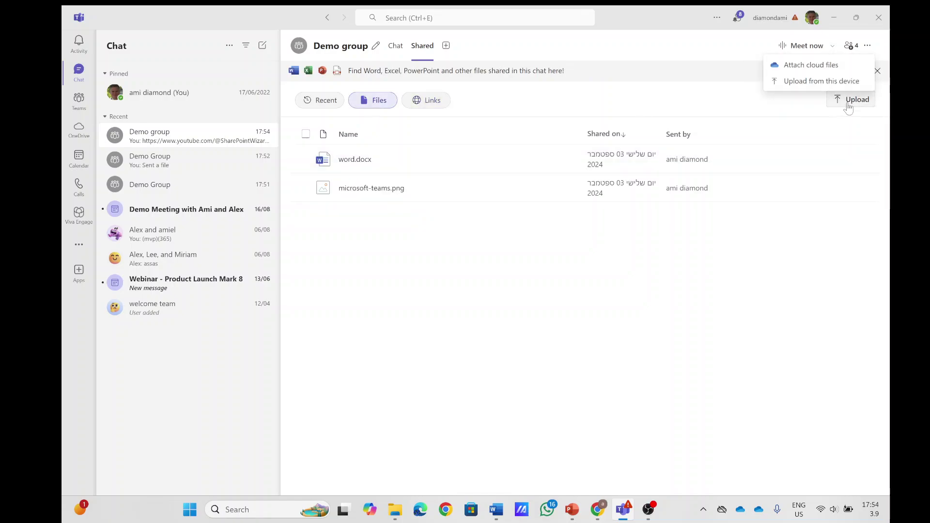
left_click(830, 82)
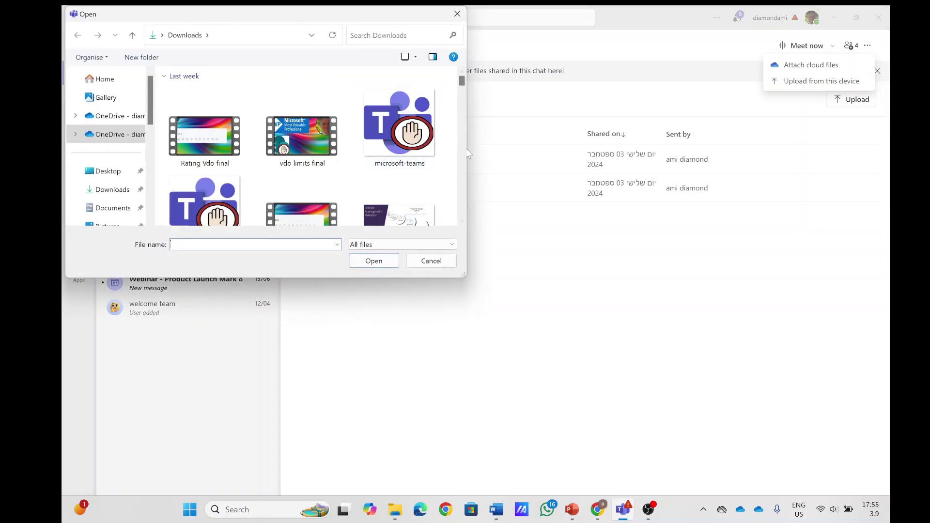
left_click(320, 137)
double_click(320, 137)
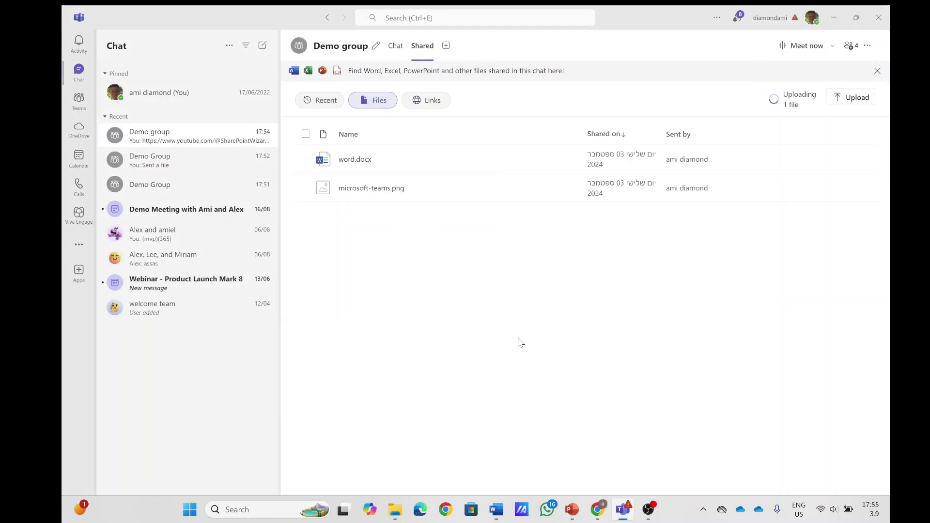
- Check the uploaded video in the shared items and the conversation, and compare the file, link and recent views again
left_click(321, 100)
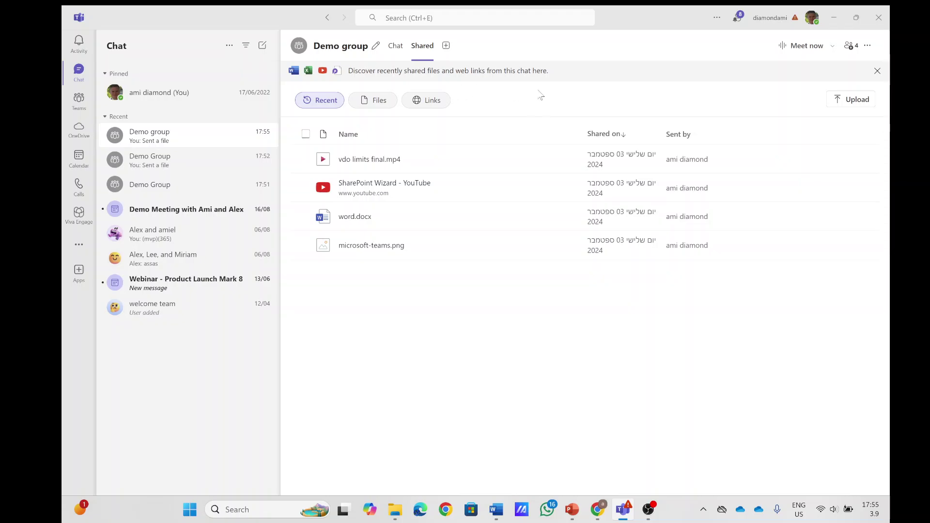
left_click(396, 49)
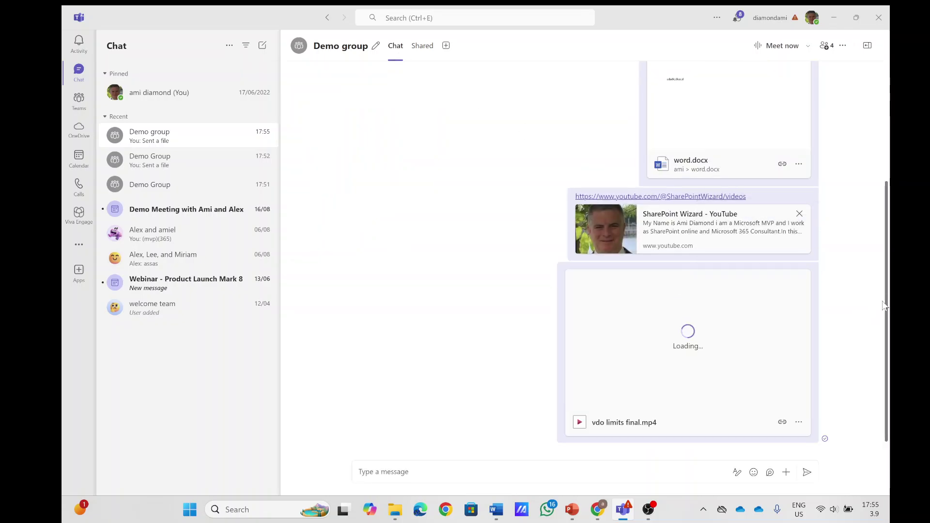
left_click(424, 49)
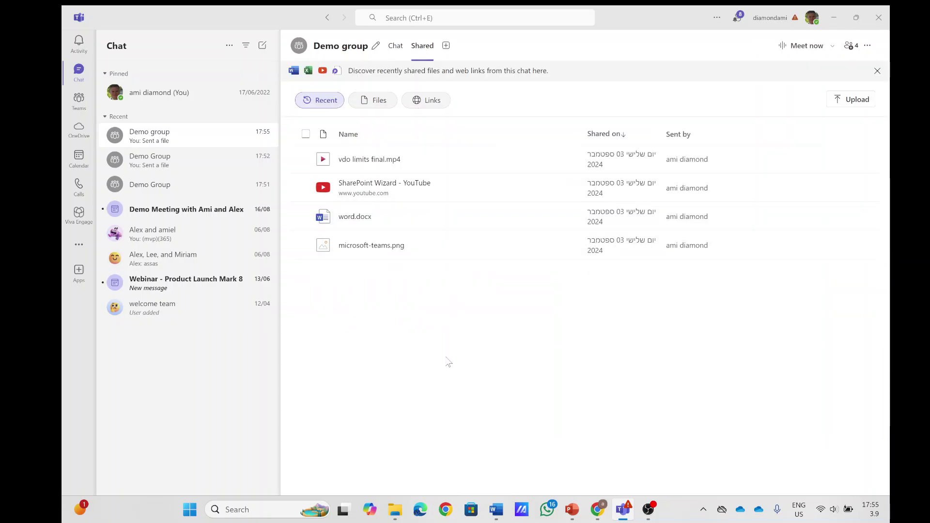
left_click(381, 102)
left_click(427, 100)
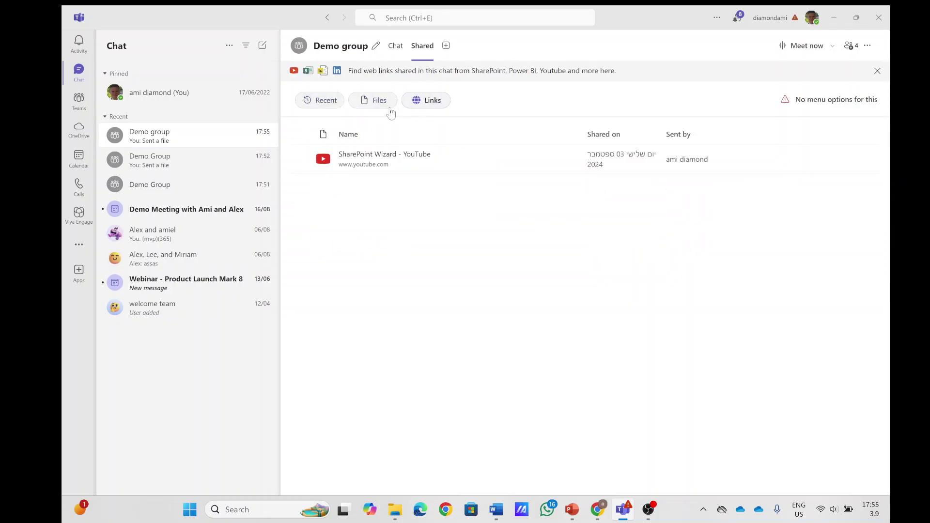
left_click(376, 101)
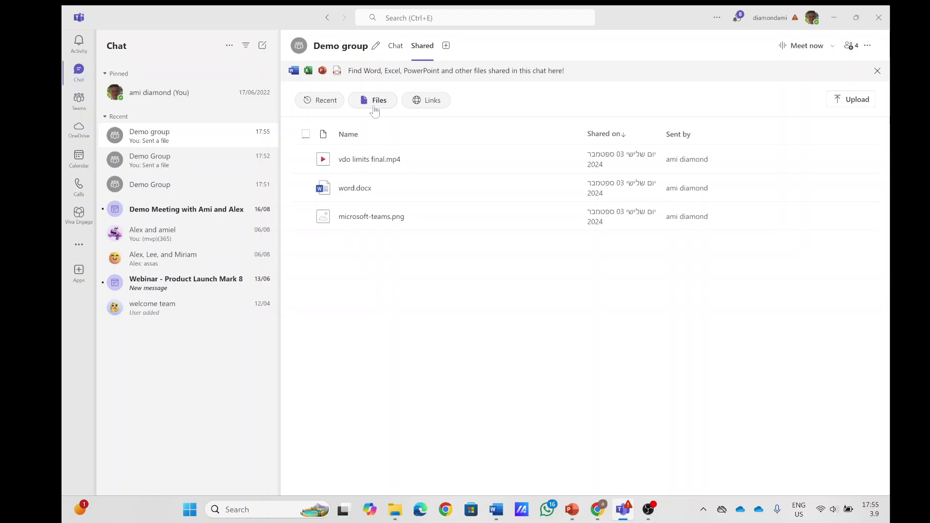
left_click(420, 103)
left_click(321, 100)
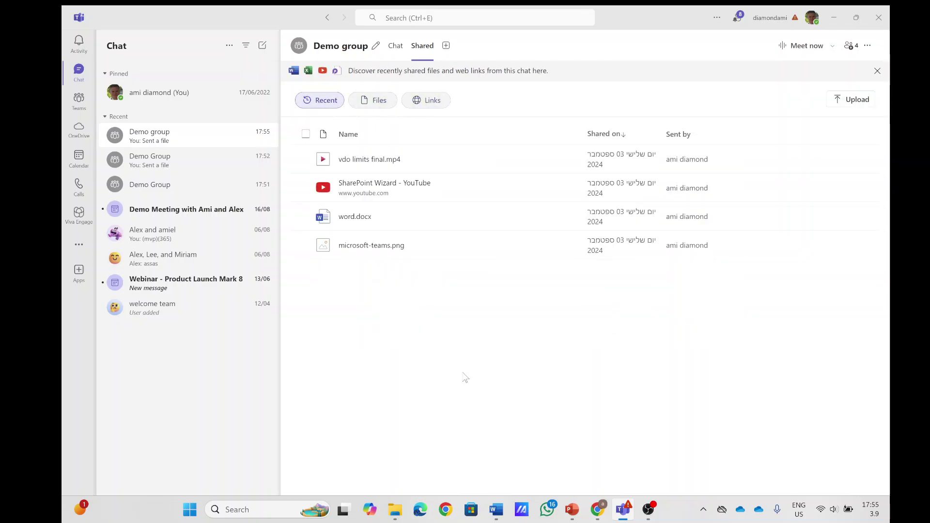